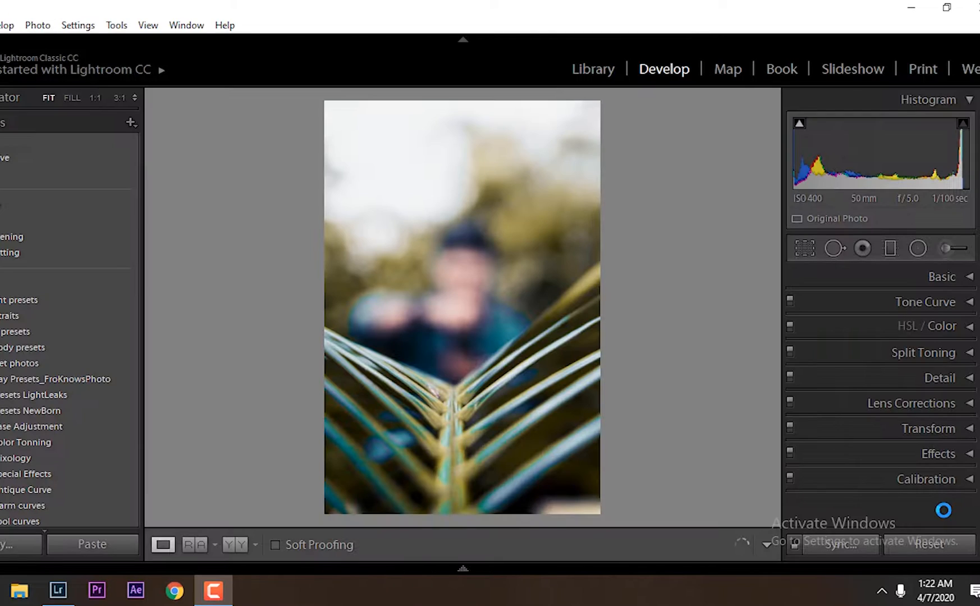
# Look through the Basic, HSL / Color, Detail and Effects settings, briefly trying the Exposure adjustment
pyautogui.click(971, 100)
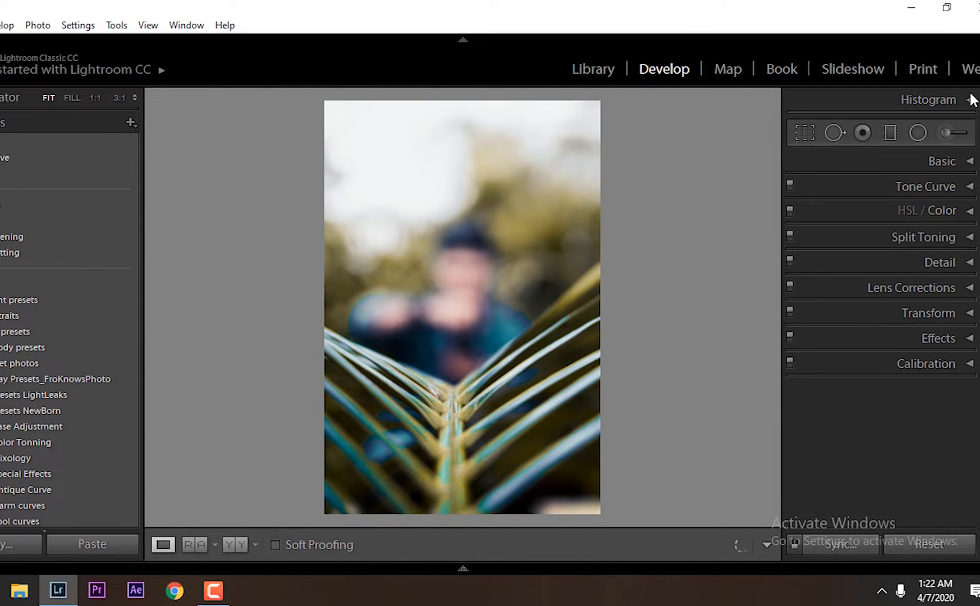
pyautogui.click(971, 162)
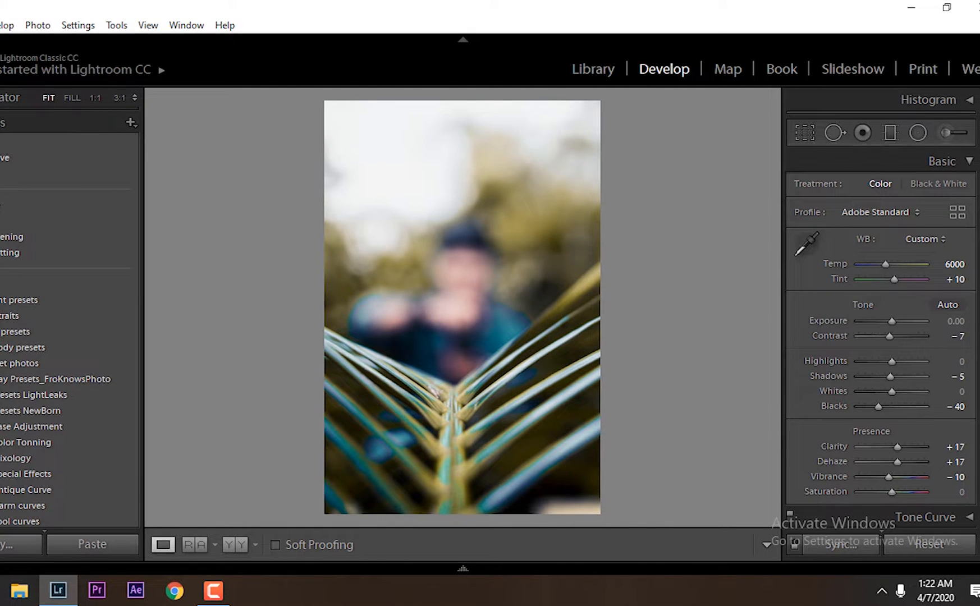
pyautogui.moveTo(892, 322)
pyautogui.mouseDown()
pyautogui.moveTo(879, 321)
pyautogui.moveTo(893, 326)
pyautogui.mouseUp()
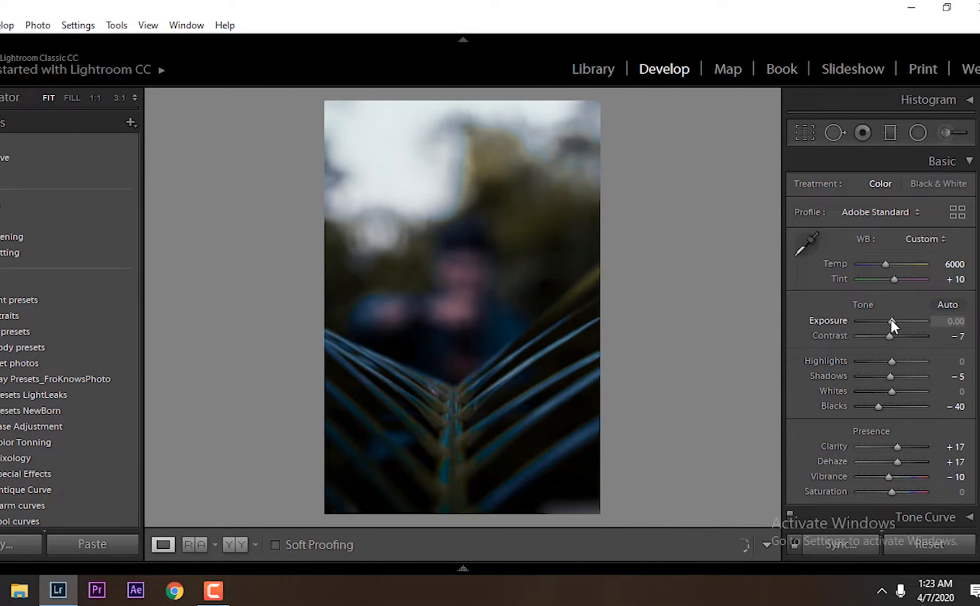
pyautogui.click(970, 214)
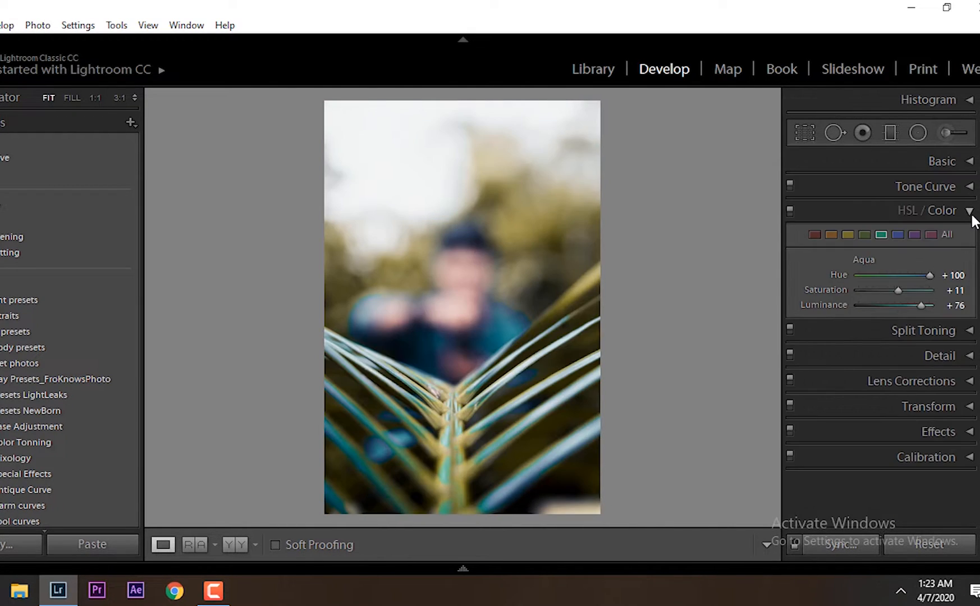
pyautogui.click(970, 213)
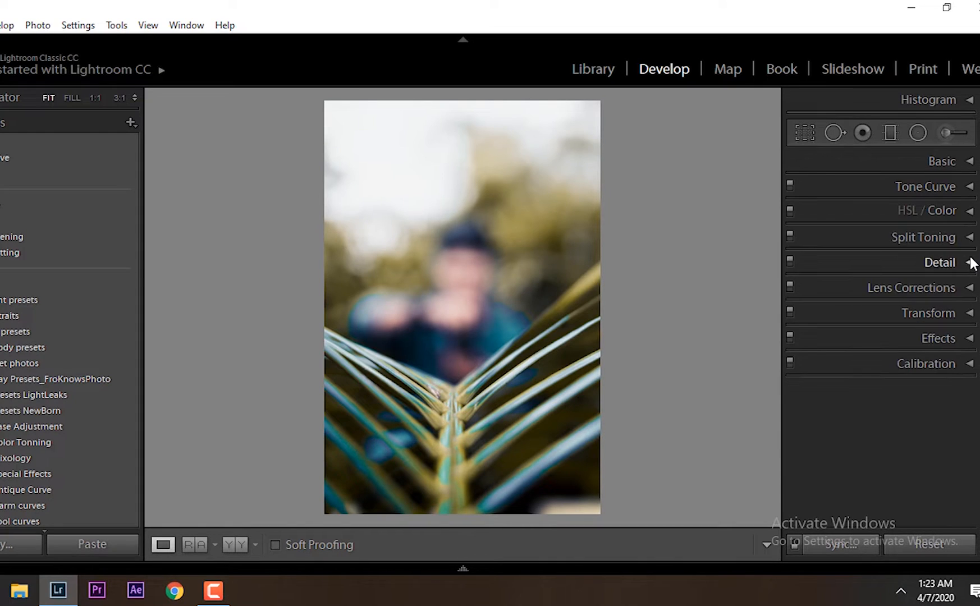
pyautogui.click(970, 263)
pyautogui.click(970, 262)
pyautogui.click(970, 339)
pyautogui.click(970, 326)
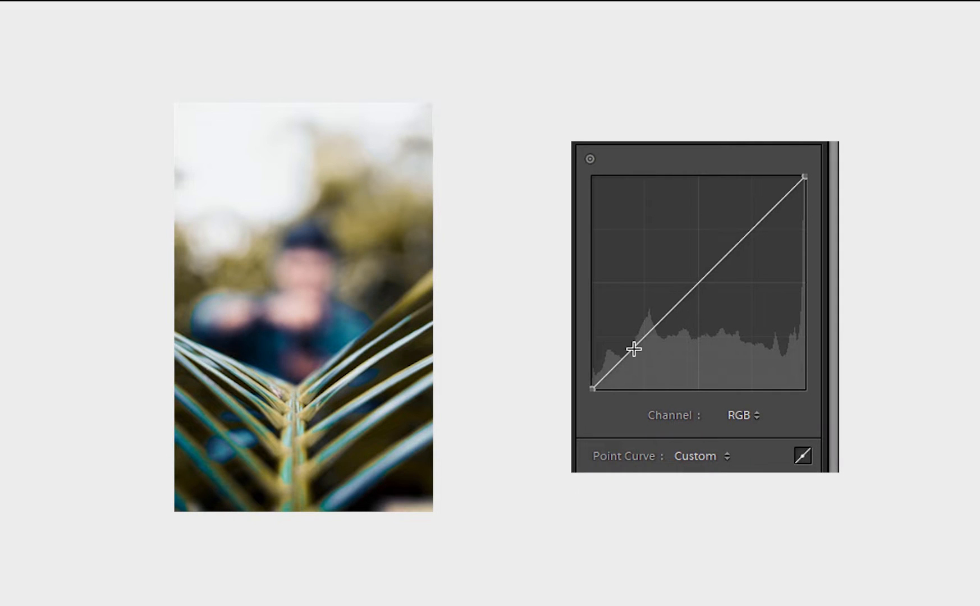
# Try bending the RGB point curve, and test the Lights, Darks and Shadows region adjustments of the tone curve
pyautogui.moveTo(631, 350); pyautogui.dragTo(710, 386)
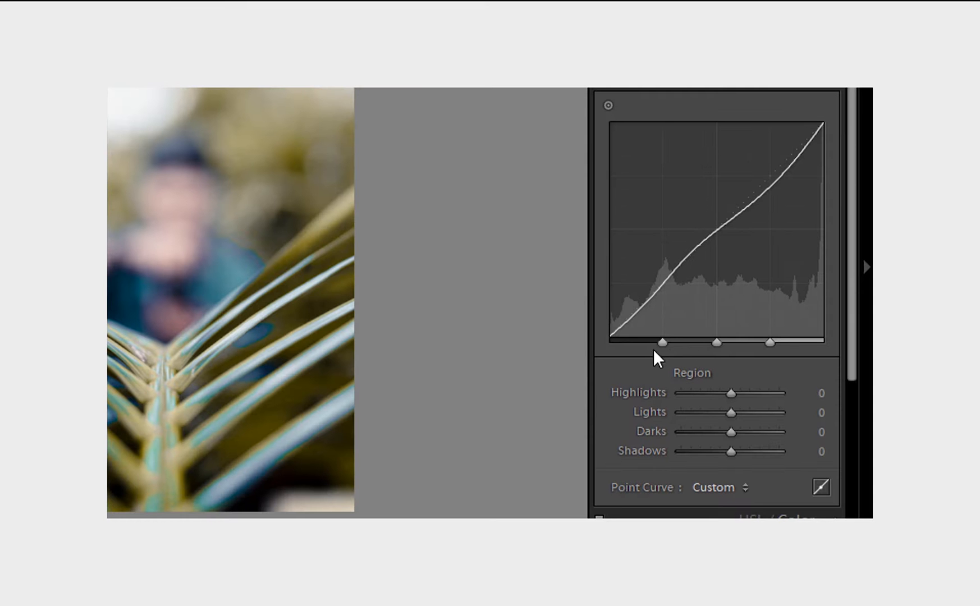
pyautogui.moveTo(663, 343)
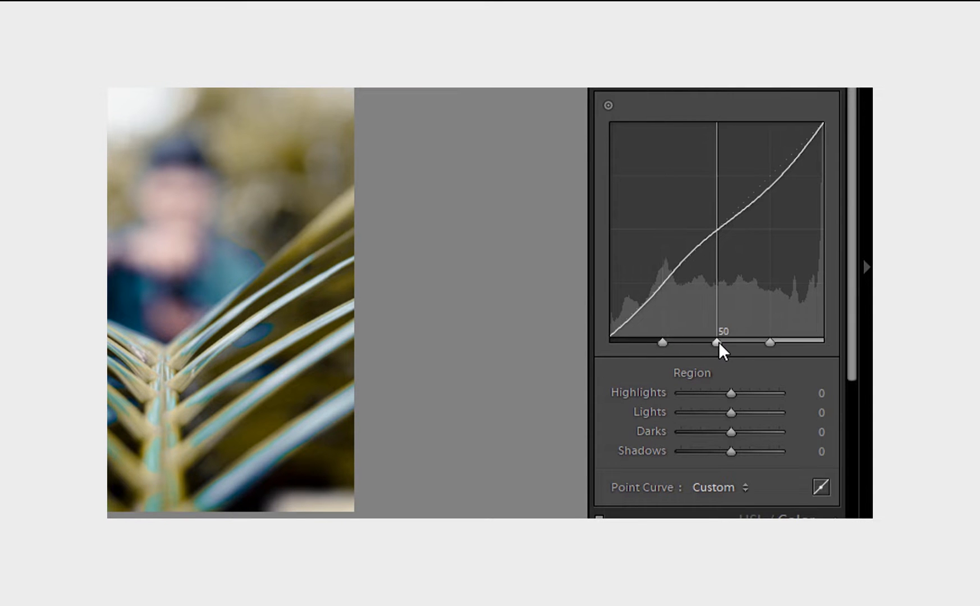
pyautogui.moveTo(762, 343)
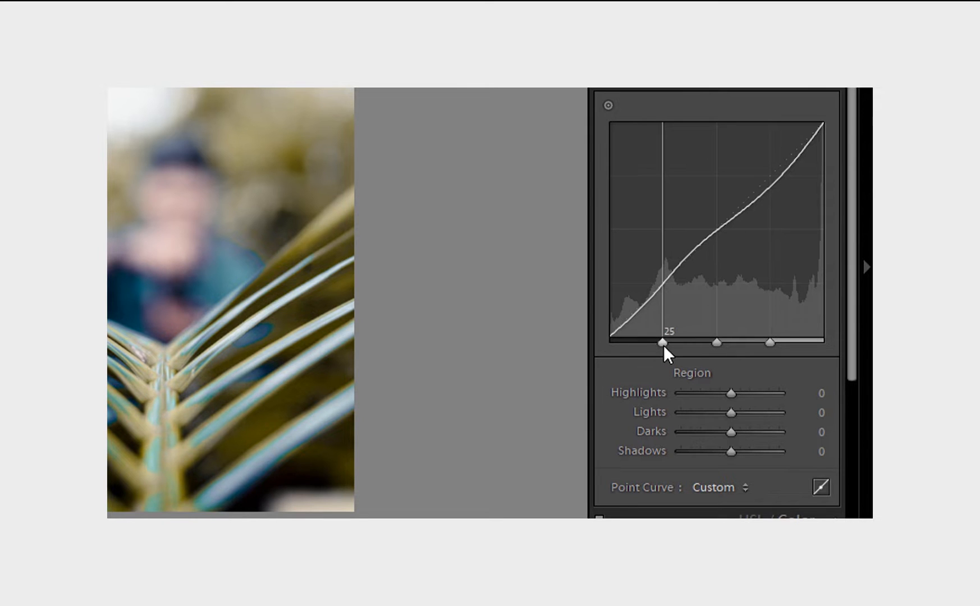
pyautogui.moveTo(732, 413); pyautogui.dragTo(710, 433)
pyautogui.doubleClick(711, 432)
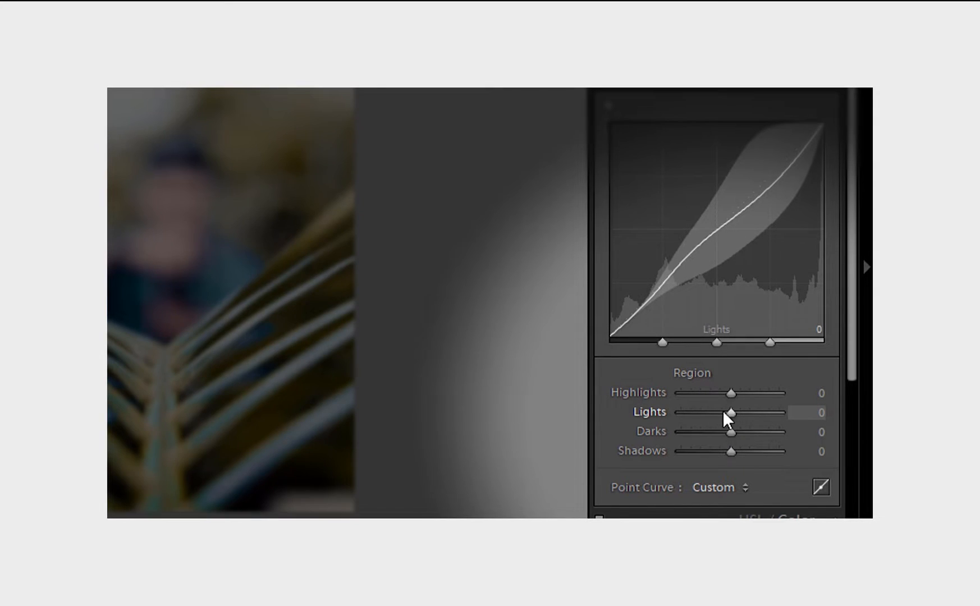
pyautogui.moveTo(723, 410); pyautogui.dragTo(746, 411)
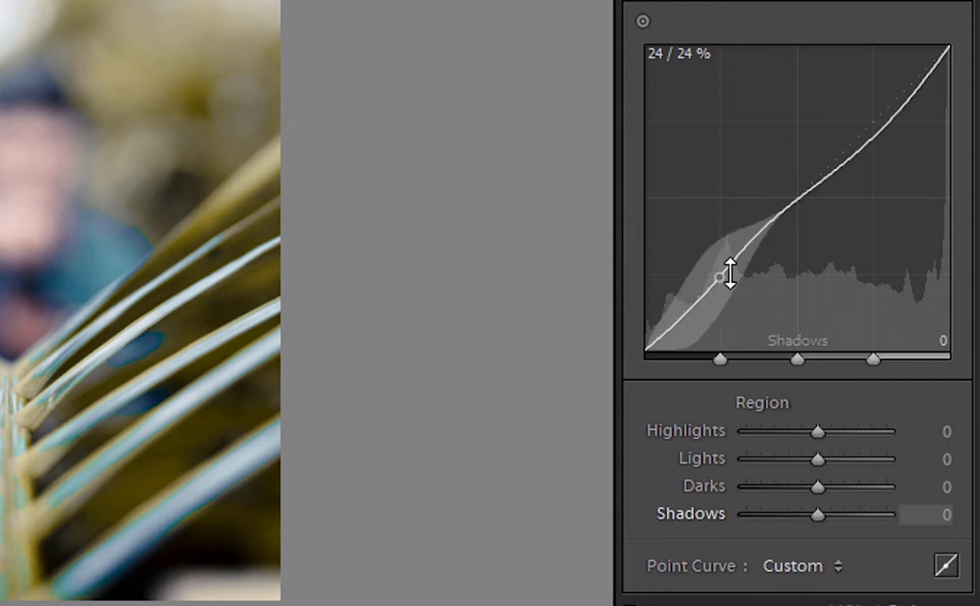
pyautogui.moveTo(729, 266)
pyautogui.mouseDown()
pyautogui.moveTo(729, 208)
pyautogui.moveTo(729, 340)
pyautogui.moveTo(730, 234)
pyautogui.moveTo(730, 269)
pyautogui.mouseUp()
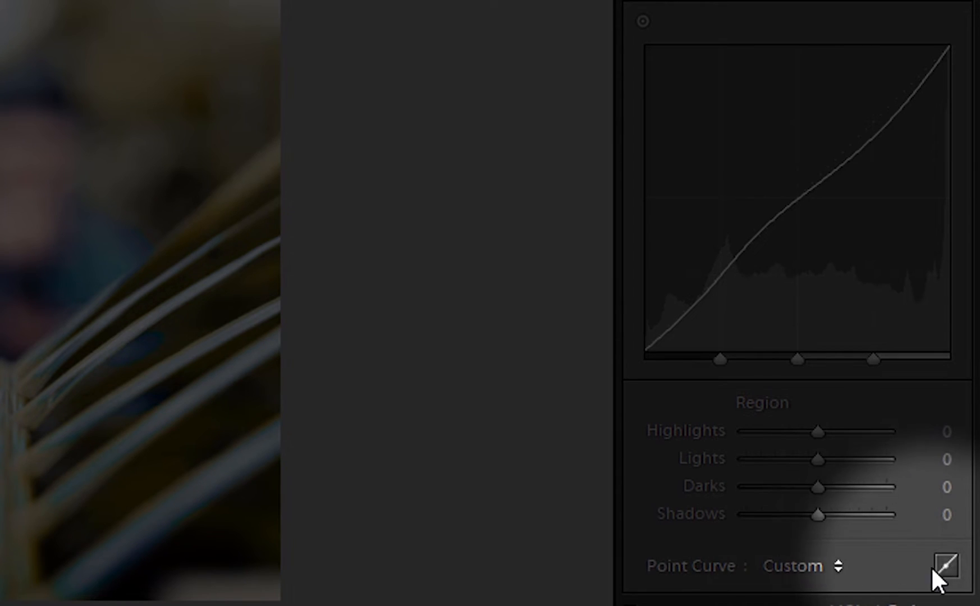
# Switch the tone curve to point editing and shift the existing point between shadows and midtones on the RGB channel
pyautogui.click(946, 565)
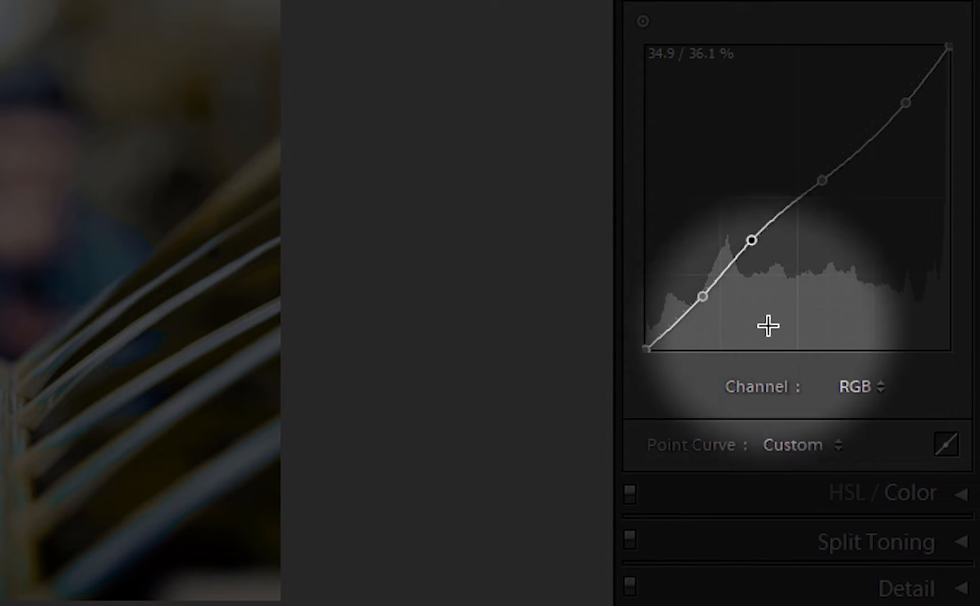
pyautogui.moveTo(752, 241)
pyautogui.mouseDown()
pyautogui.moveTo(729, 219)
pyautogui.moveTo(787, 287)
pyautogui.moveTo(756, 241)
pyautogui.moveTo(764, 248)
pyautogui.mouseUp()
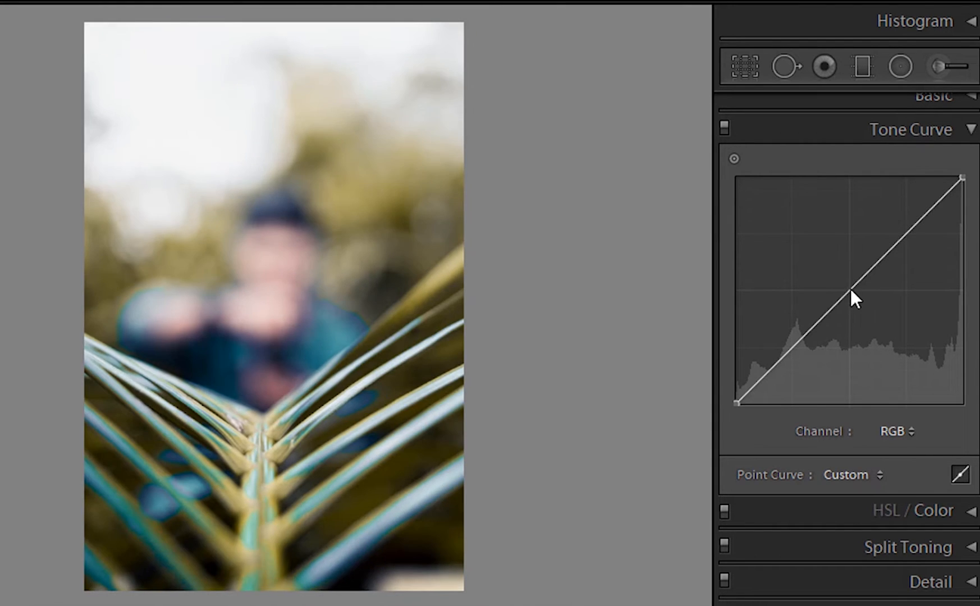
# Try adjusting the RGB curve's midtones with a point near the centre, and remove that point
pyautogui.moveTo(850, 289); pyautogui.dragTo(845, 312)
pyautogui.doubleClick(846, 315)
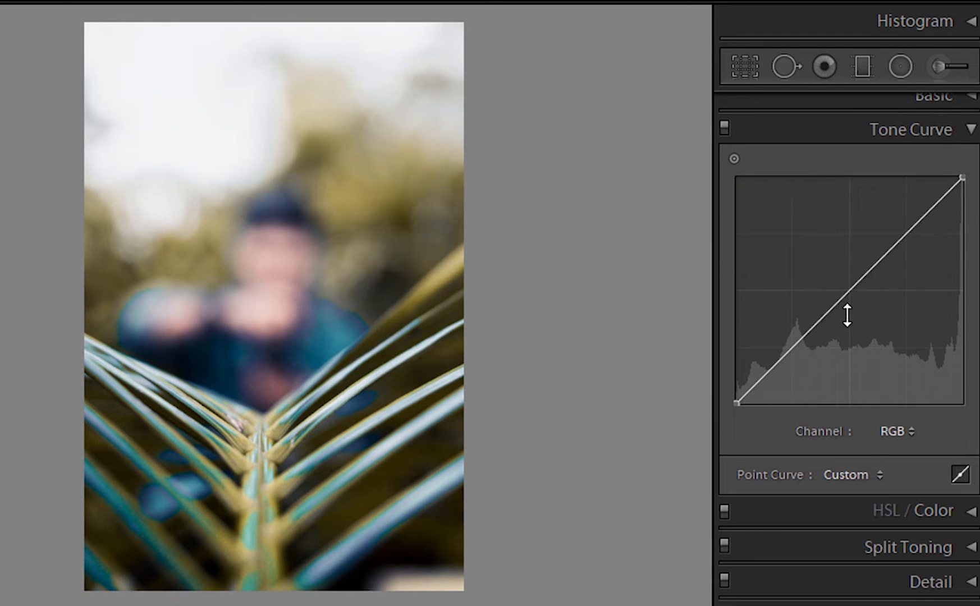
pyautogui.moveTo(847, 315)
pyautogui.mouseDown()
pyautogui.moveTo(820, 290)
pyautogui.moveTo(845, 313)
pyautogui.mouseUp()
pyautogui.doubleClick(845, 312)
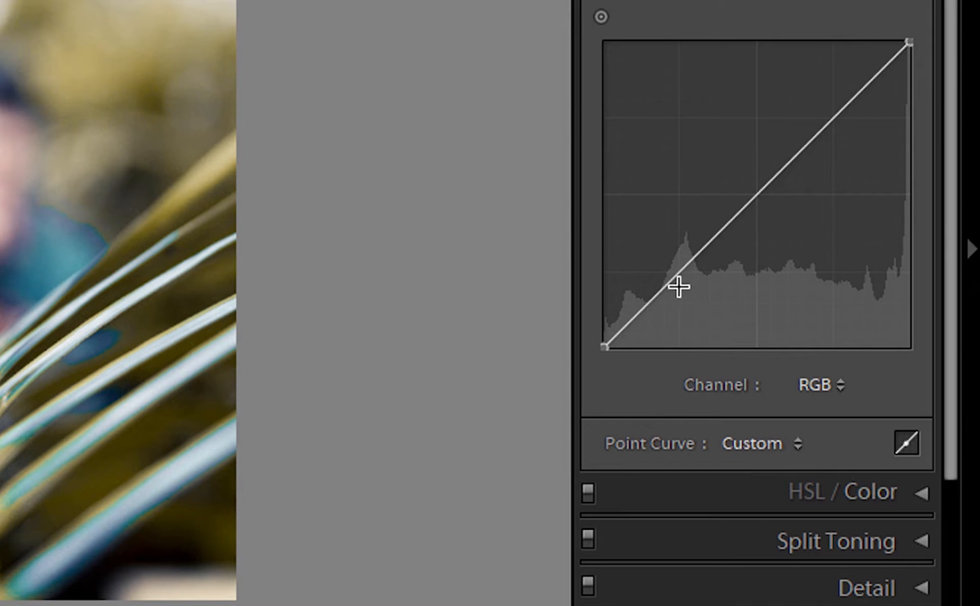
# Try lifting the RGB curve's shadows with a point at about 16.1 / 23.9 %, remove it, and test the black point
pyautogui.moveTo(660, 289)
pyautogui.mouseDown()
pyautogui.moveTo(683, 306)
pyautogui.moveTo(654, 276)
pyautogui.mouseUp()
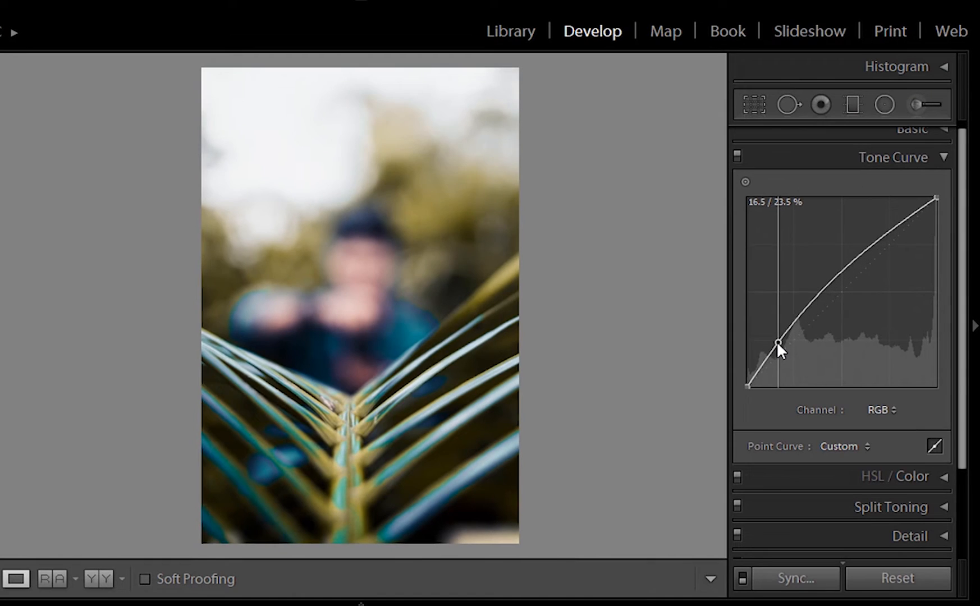
pyautogui.moveTo(777, 343); pyautogui.dragTo(775, 341)
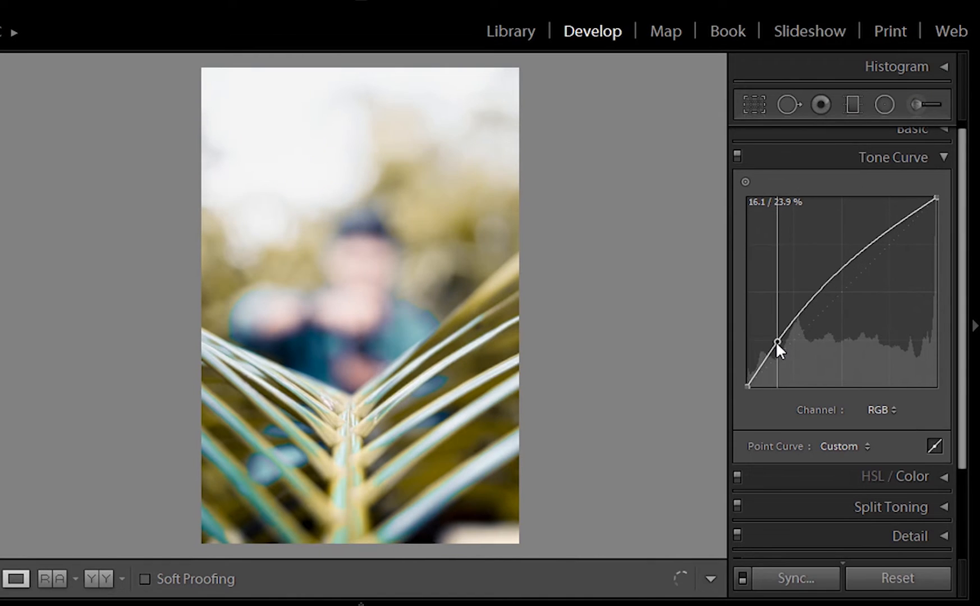
pyautogui.doubleClick(774, 340)
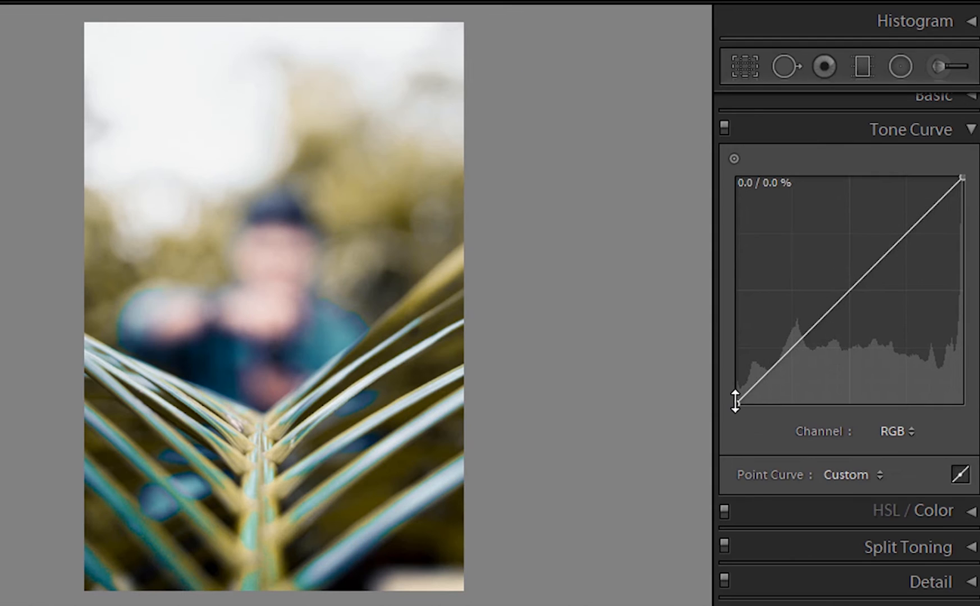
pyautogui.moveTo(735, 402); pyautogui.dragTo(722, 420)
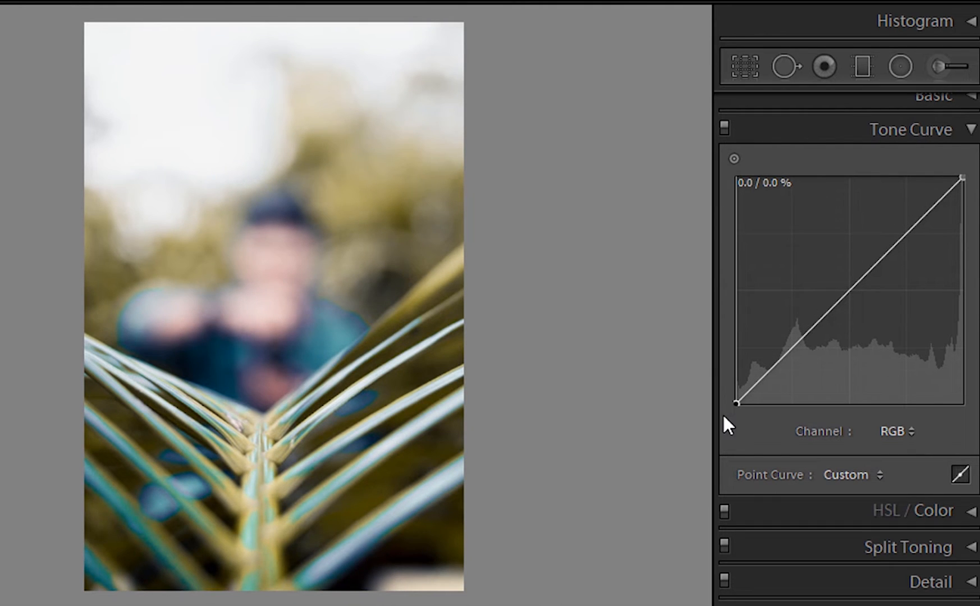
# Add three points to the RGB curve: shadows at about 23.5 %, midtones near the centre, and highlights
pyautogui.moveTo(773, 366); pyautogui.dragTo(771, 343)
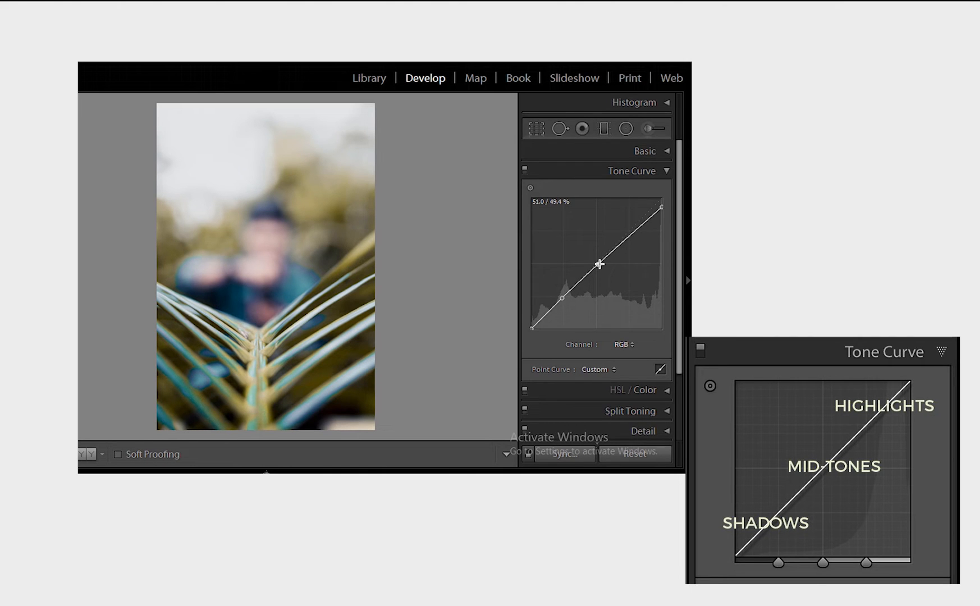
pyautogui.click(599, 264)
pyautogui.click(632, 233)
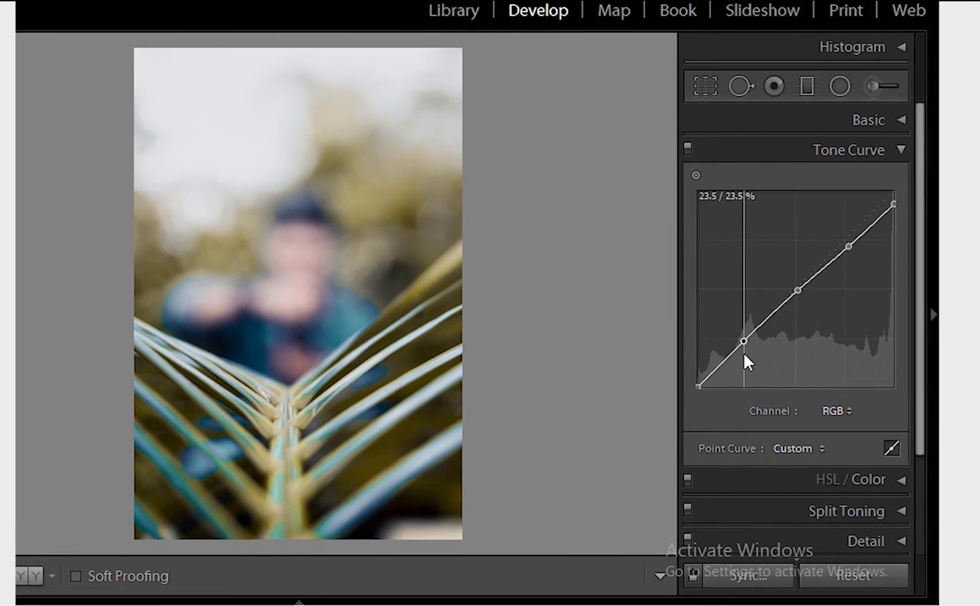
# Form an S-curve by lowering the shadows point and raising the highlights point, and lift the black point for a faded look
pyautogui.moveTo(694, 338); pyautogui.dragTo(693, 349)
pyautogui.moveTo(913, 249); pyautogui.dragTo(913, 231)
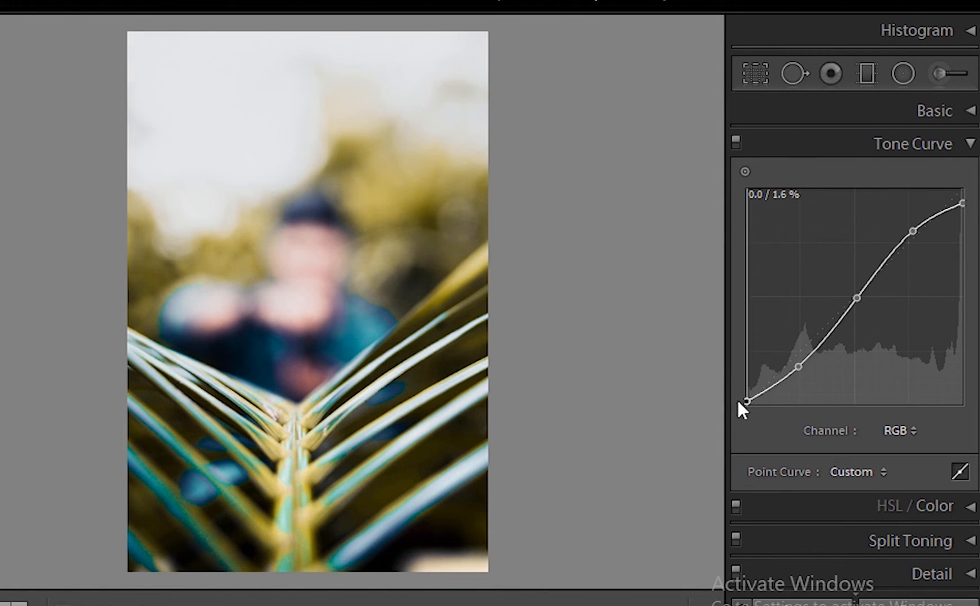
pyautogui.moveTo(801, 368)
pyautogui.mouseDown()
pyautogui.moveTo(805, 377)
pyautogui.moveTo(798, 370)
pyautogui.mouseUp()
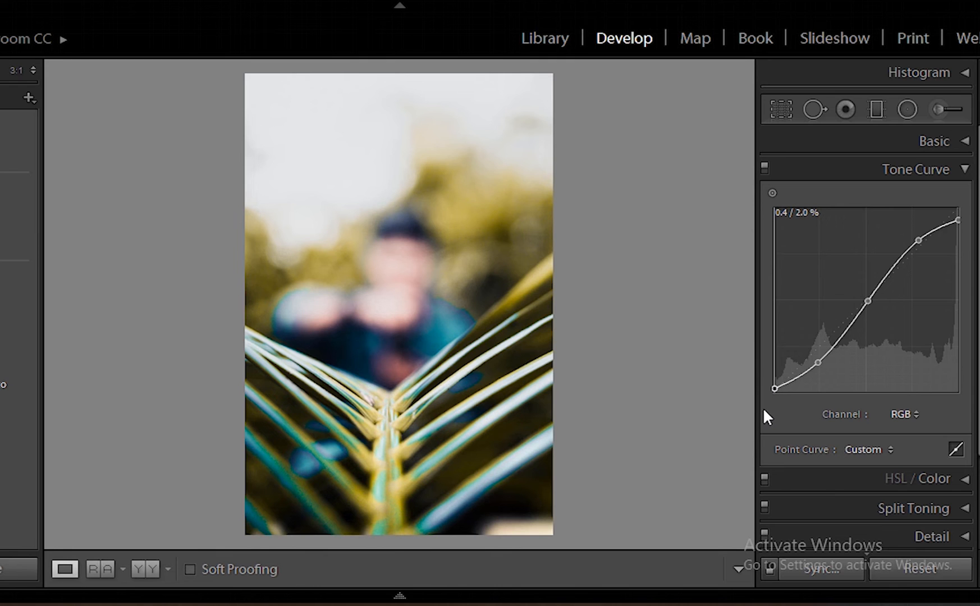
pyautogui.moveTo(750, 385); pyautogui.dragTo(772, 371)
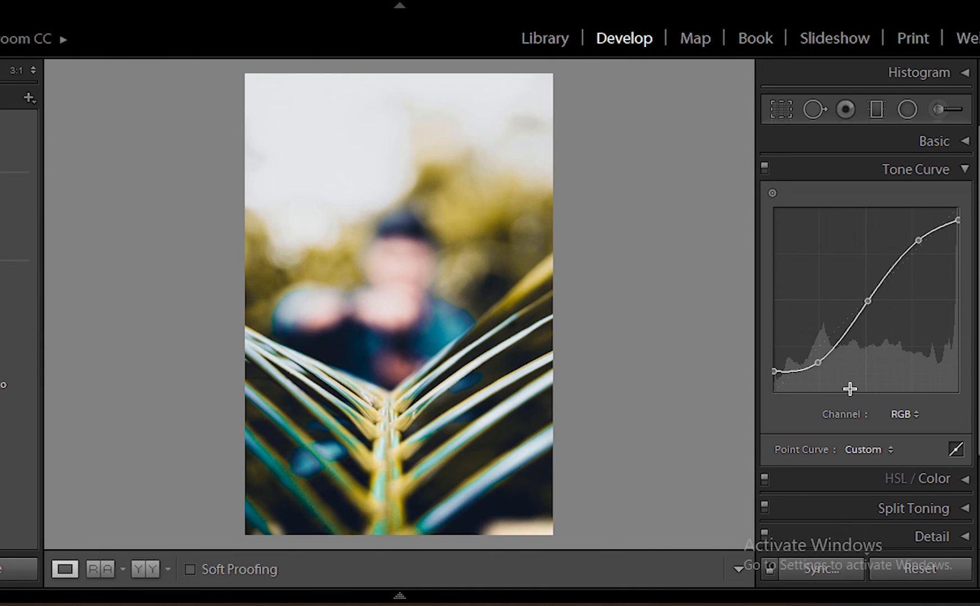